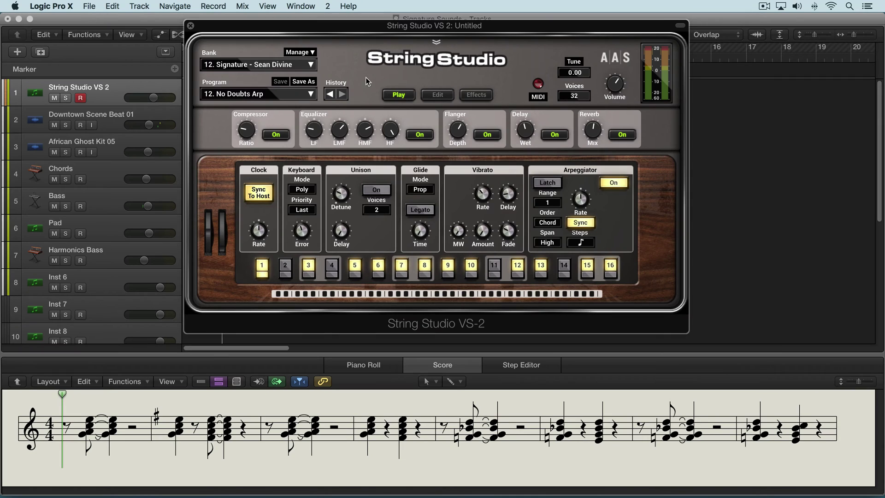
# - Select signature bank 12 and the 12. No Doubts Arp program in the synth, and audition it by playing back the song
pyautogui.click(243, 67)
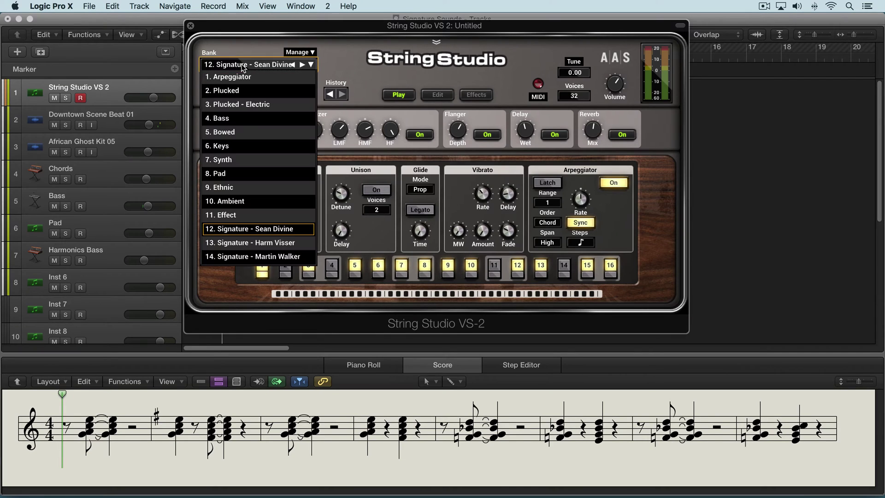
pyautogui.click(262, 230)
pyautogui.click(239, 95)
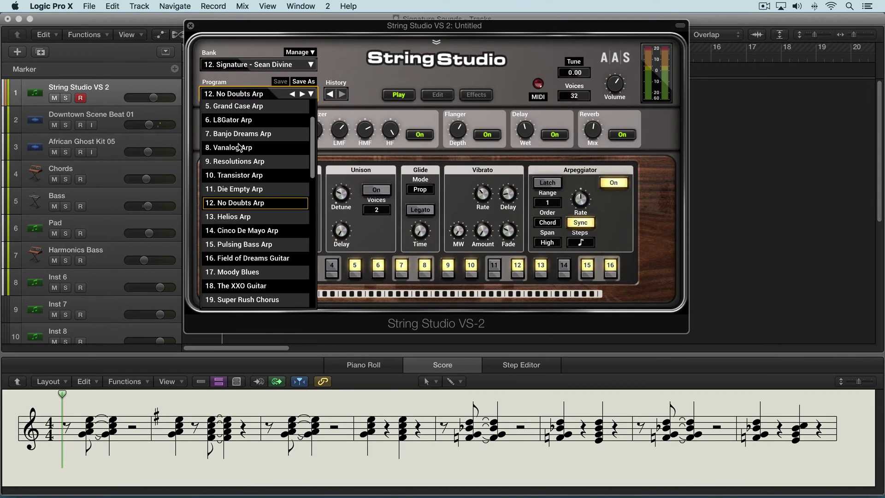
pyautogui.click(247, 204)
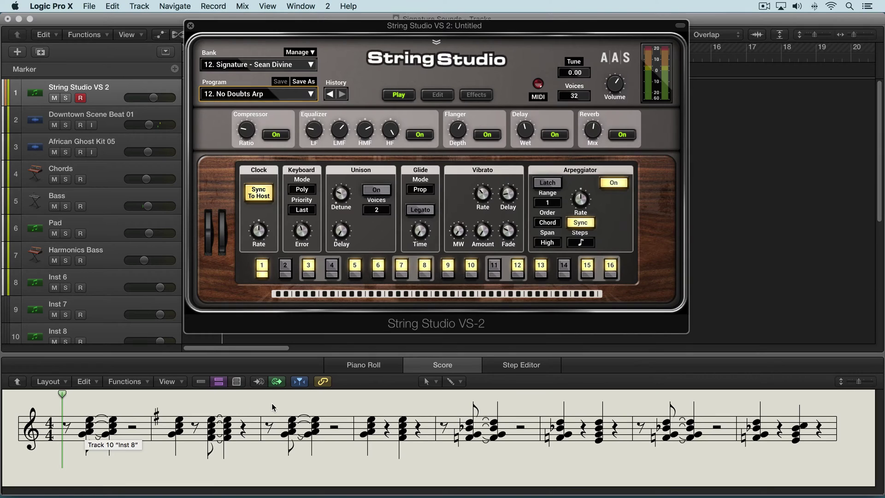
pyautogui.press('space')
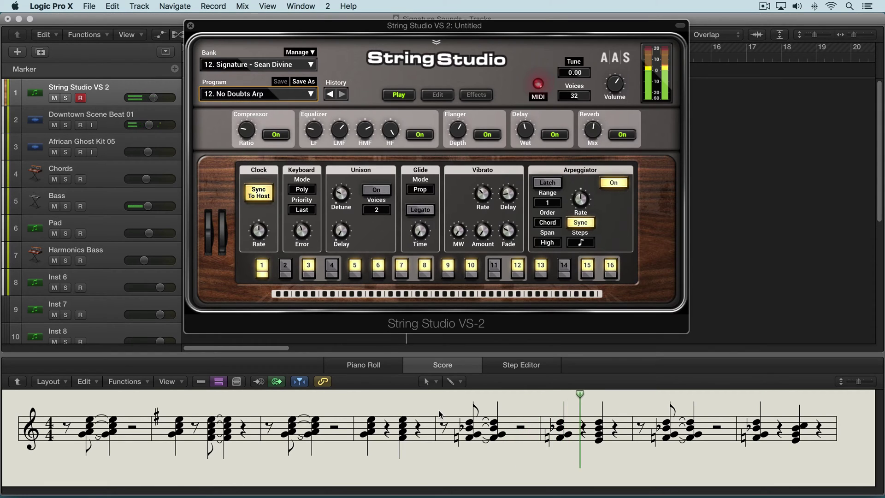
pyautogui.press('space')
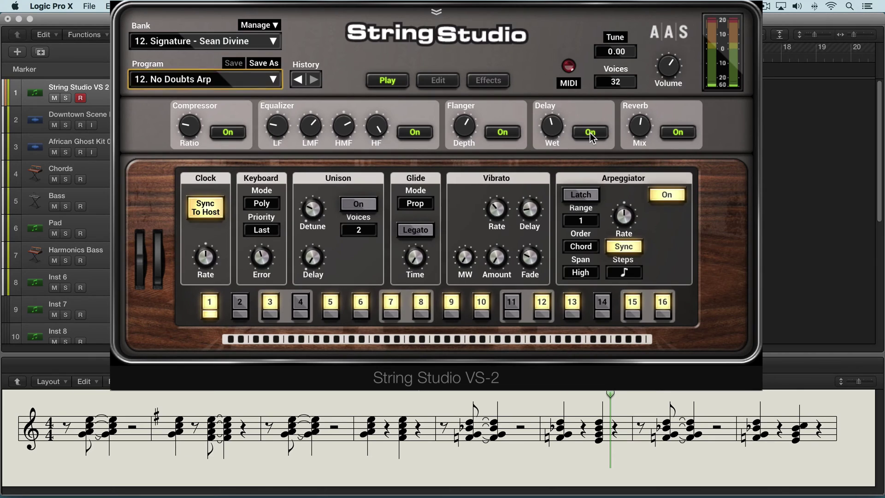
# - Turn off the delay, reverb, flanger and arpeggiator to hear the No Doubts Arp program dry
pyautogui.click(590, 133)
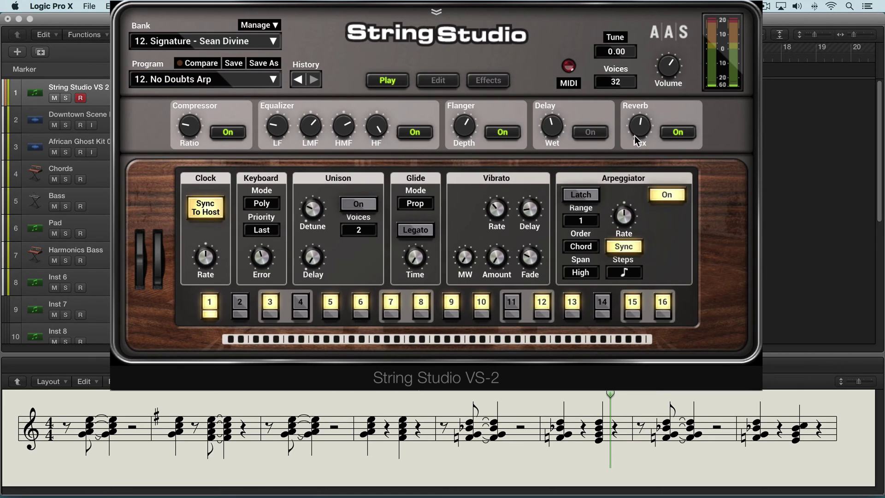
pyautogui.click(595, 134)
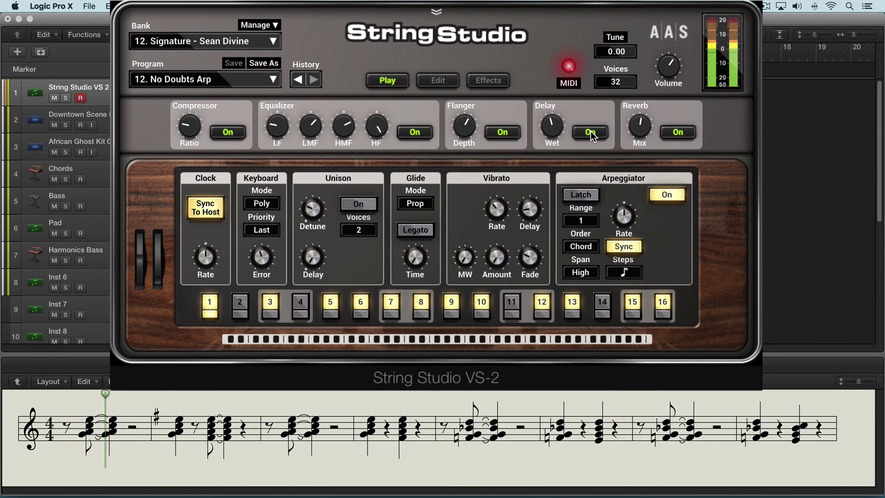
pyautogui.click(590, 132)
pyautogui.click(679, 134)
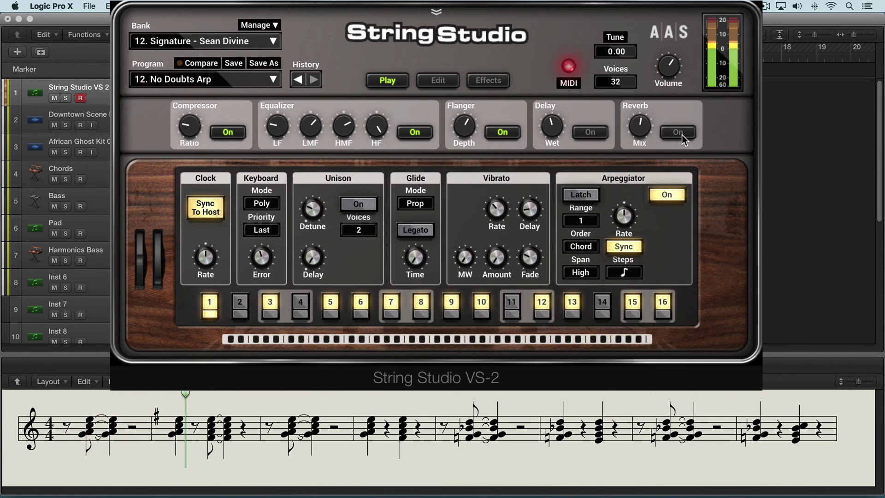
pyautogui.click(502, 132)
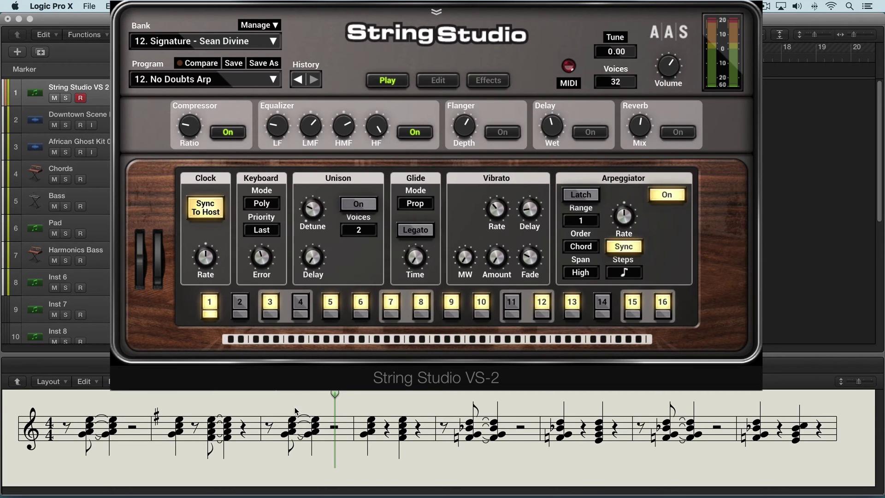
pyautogui.click(668, 198)
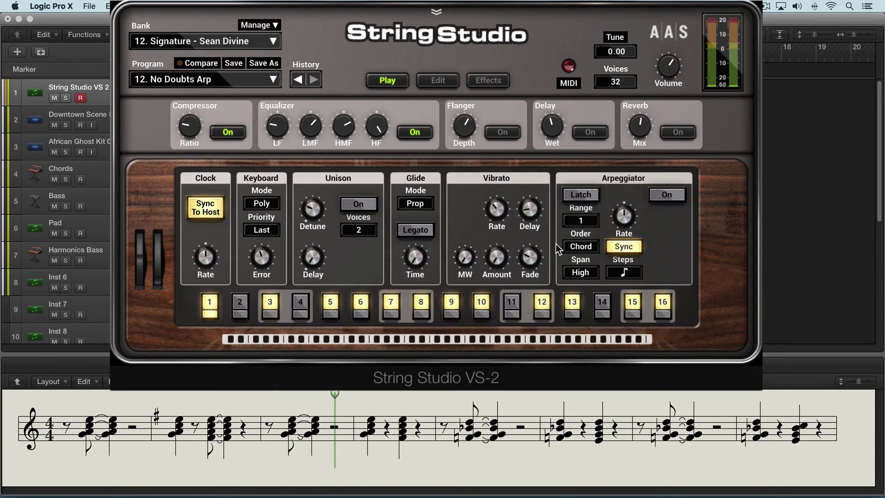
# - Open the synth's edit page and try out the exciter's protrusion and velocity modulation settings
pyautogui.click(445, 81)
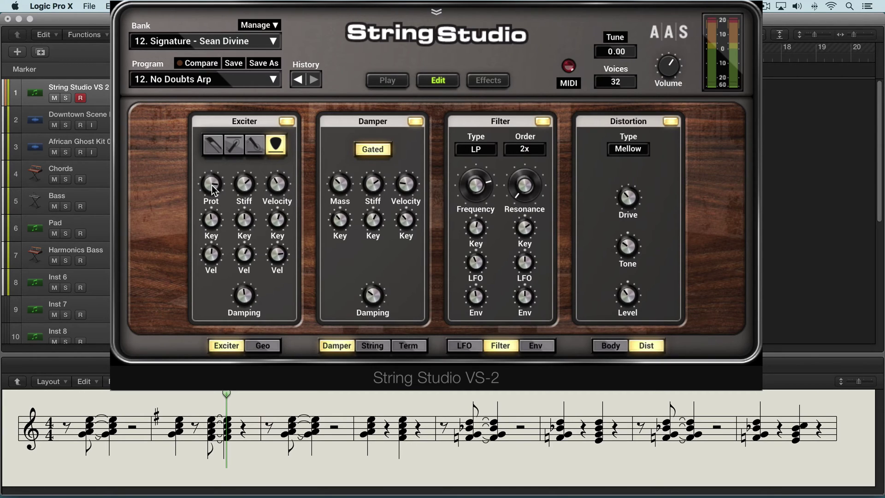
pyautogui.moveTo(211, 185); pyautogui.dragTo(212, 207)
pyautogui.moveTo(278, 255)
pyautogui.mouseDown()
pyautogui.moveTo(278, 268)
pyautogui.moveTo(278, 251)
pyautogui.mouseUp()
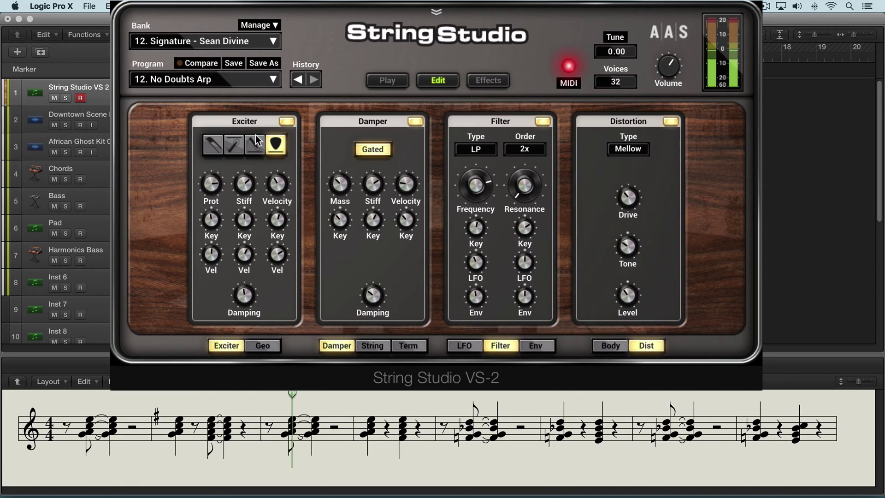
# - Show the geometry settings, compare the sound with the pickup off and on, and try out the pickup position
pyautogui.click(263, 346)
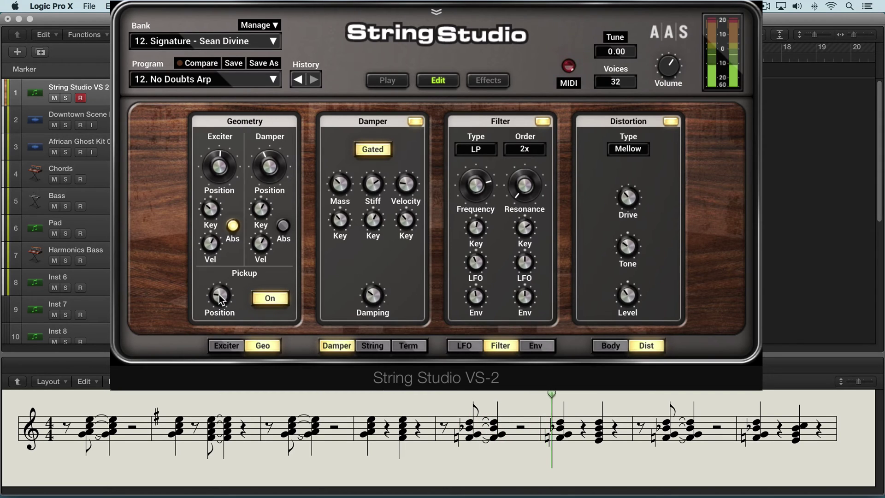
pyautogui.click(268, 299)
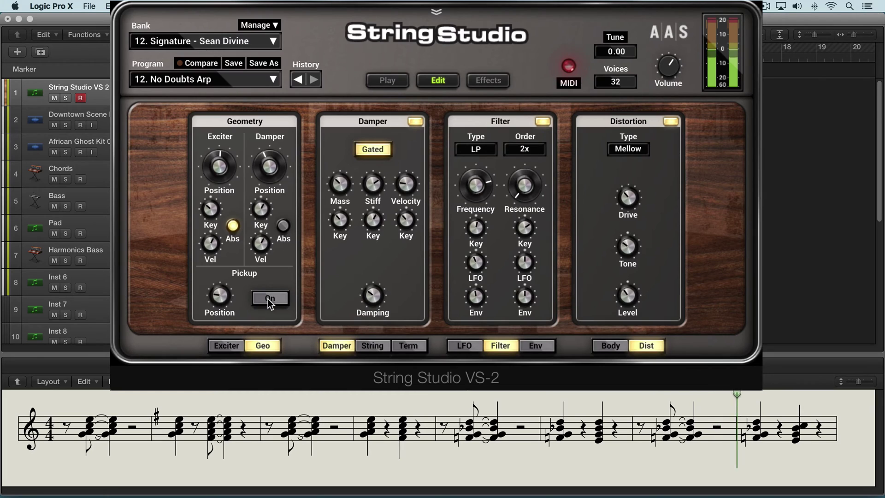
pyautogui.click(270, 298)
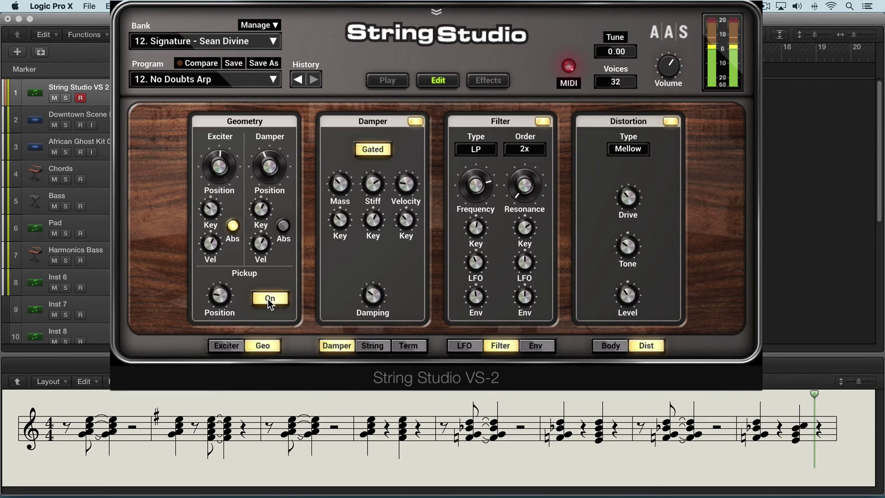
pyautogui.moveTo(220, 295)
pyautogui.mouseDown()
pyautogui.moveTo(220, 281)
pyautogui.moveTo(220, 295)
pyautogui.mouseUp()
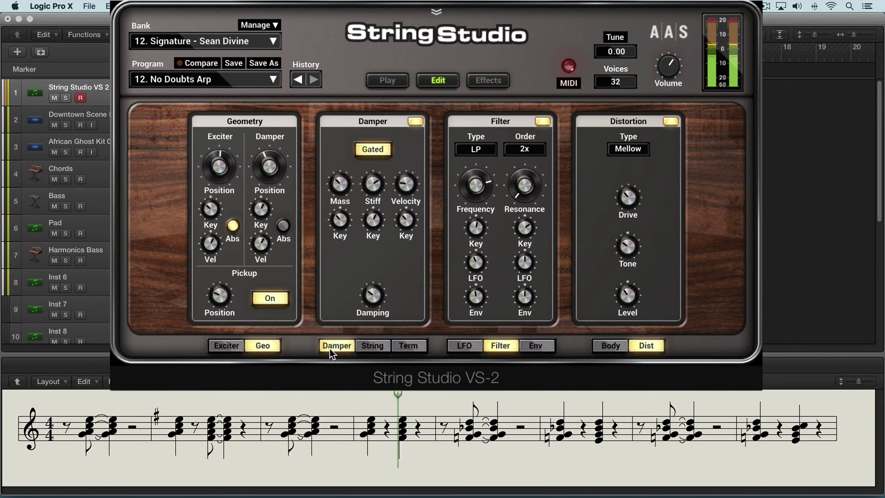
# - Compare the damper with gating off and on, and try out the string's decay
pyautogui.click(373, 150)
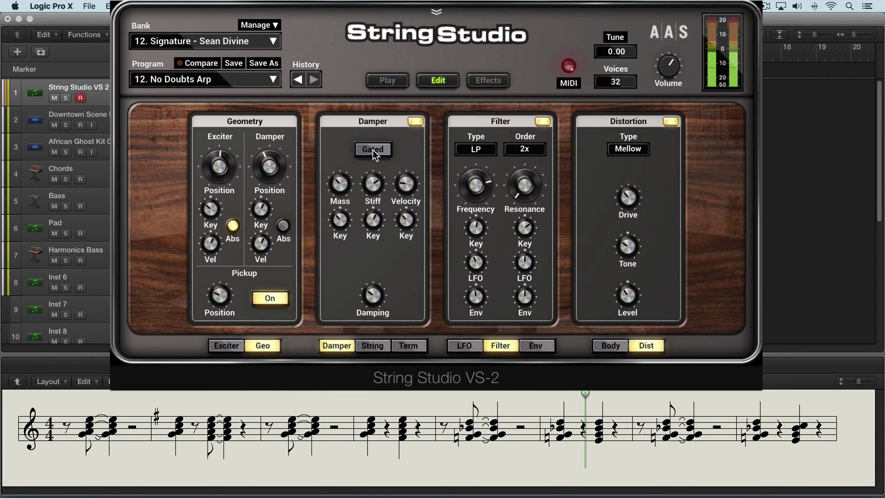
pyautogui.click(373, 150)
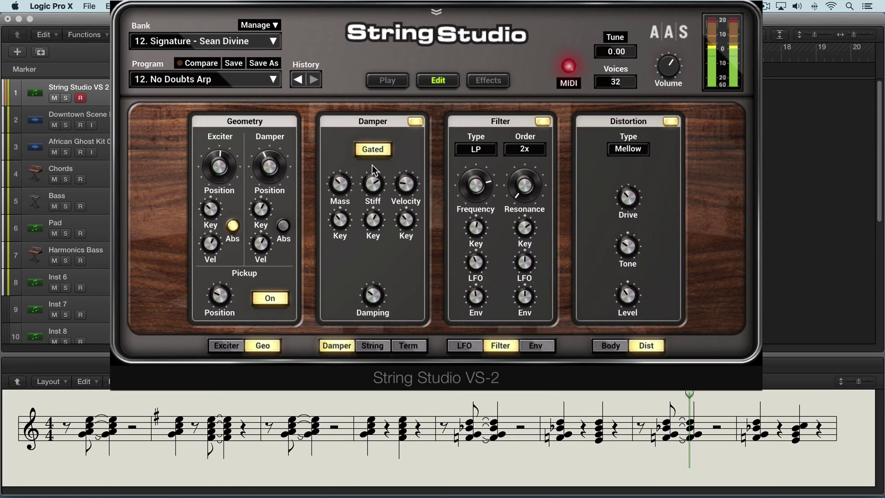
pyautogui.click(373, 347)
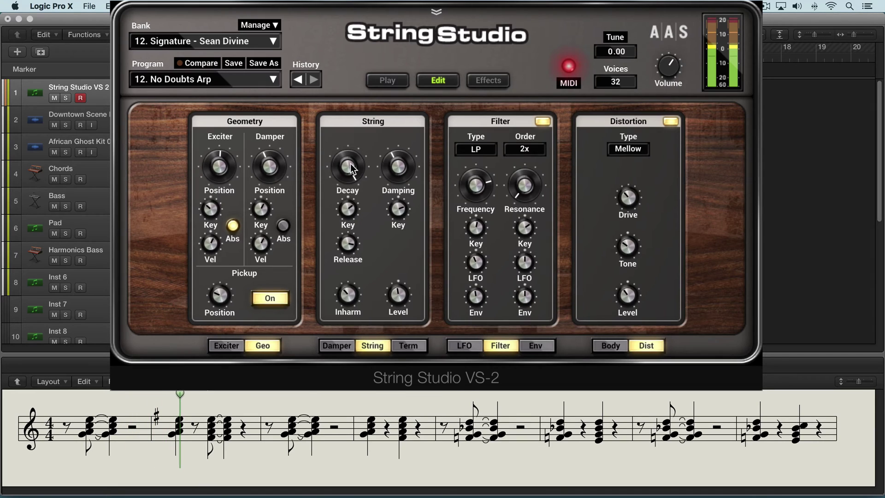
pyautogui.moveTo(348, 167)
pyautogui.mouseDown()
pyautogui.moveTo(349, 153)
pyautogui.moveTo(349, 178)
pyautogui.moveTo(348, 152)
pyautogui.mouseUp()
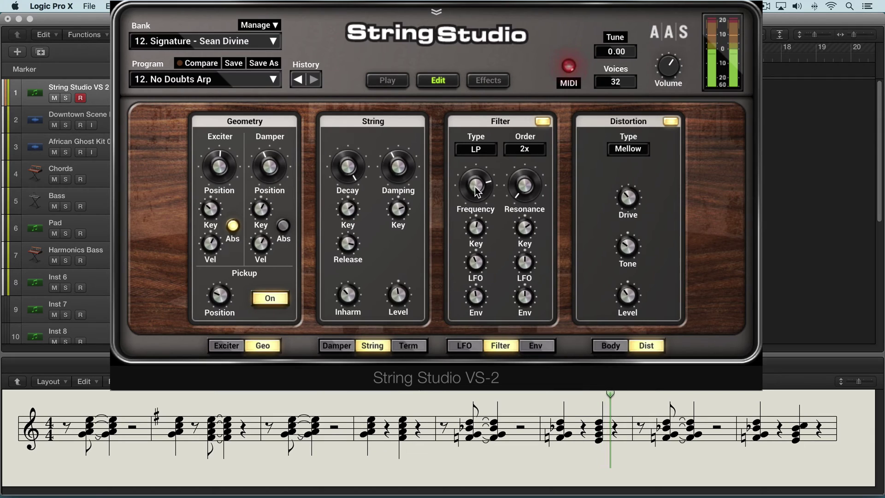
# - Sweep the filter frequency up to 22.0 kHz and back down, and try out the distortion's drive and tone
pyautogui.moveTo(477, 192); pyautogui.dragTo(477, 166)
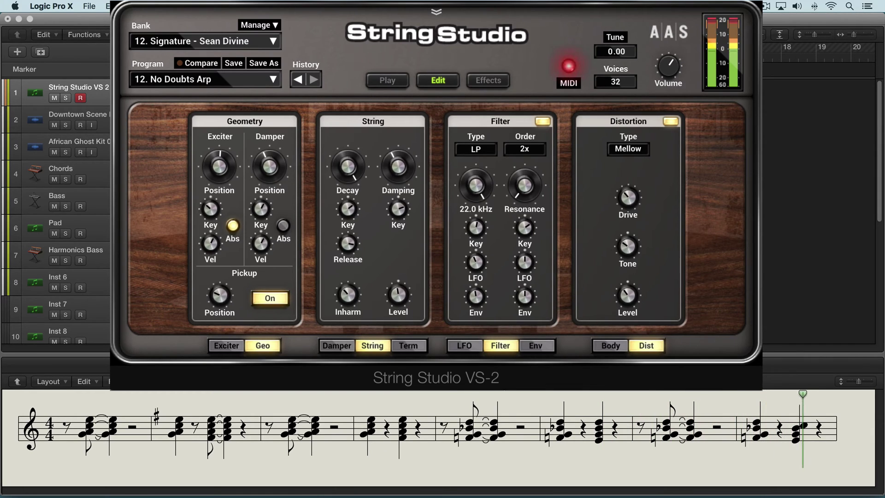
pyautogui.moveTo(478, 188); pyautogui.dragTo(478, 203)
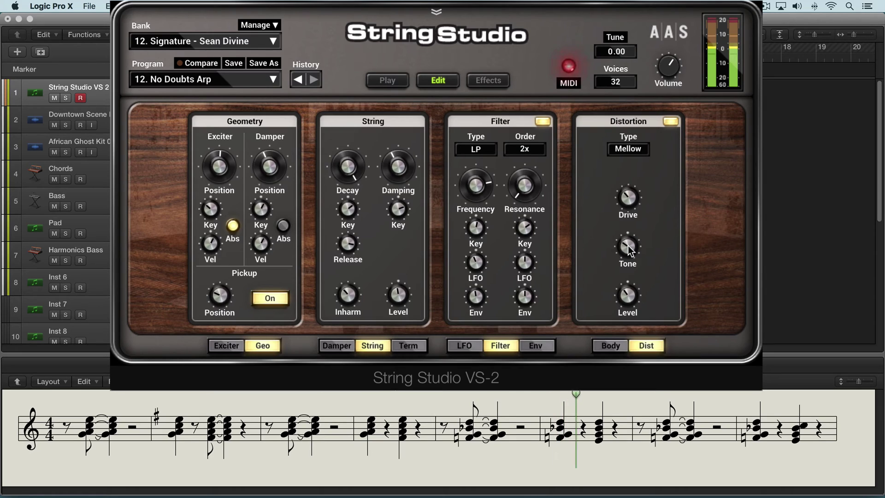
pyautogui.moveTo(628, 246); pyautogui.dragTo(631, 71)
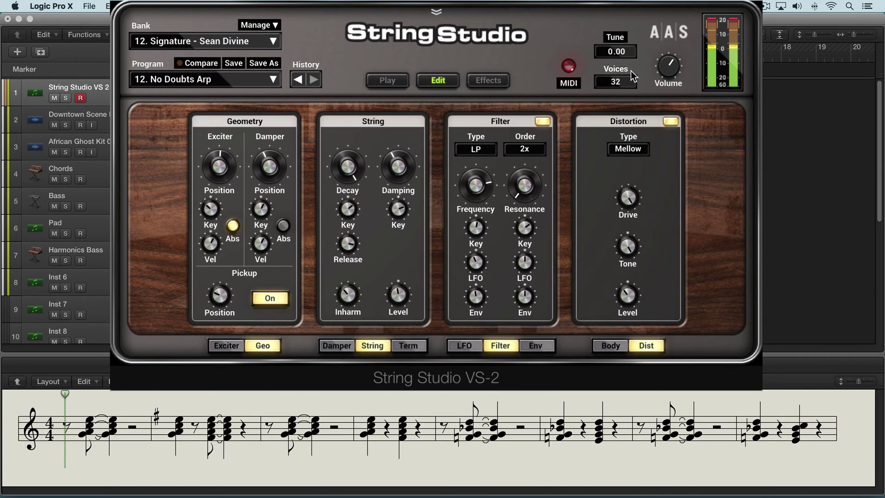
pyautogui.moveTo(630, 196); pyautogui.dragTo(630, 217)
pyautogui.moveTo(628, 247); pyautogui.dragTo(632, 68)
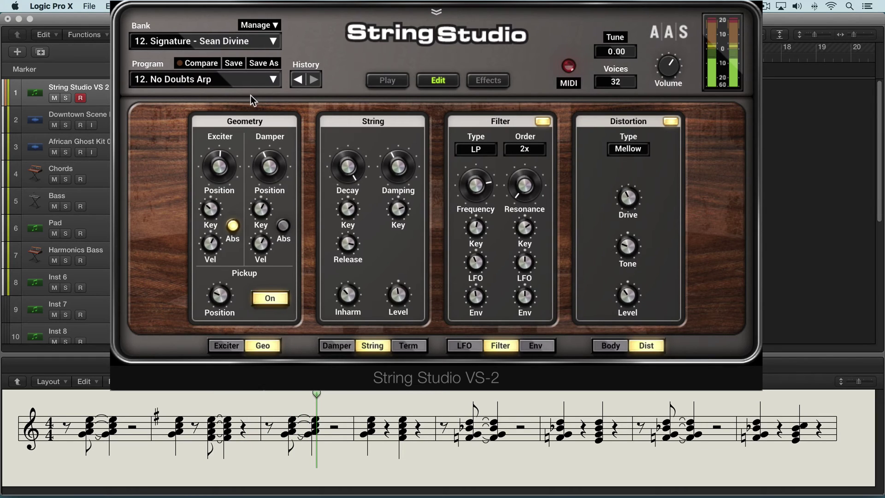
# - Load the 13. Helios Arp program and turn off its delay, reverb, vintage chorus, unison and arpeggiator
pyautogui.click(262, 80)
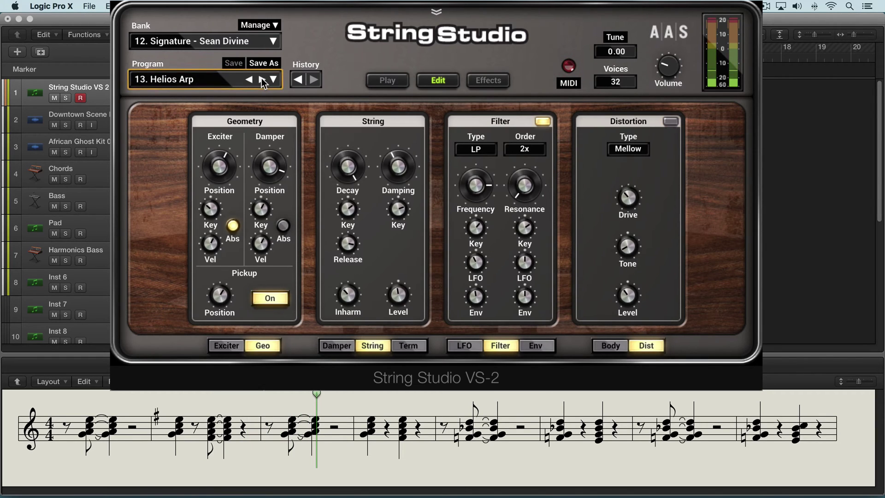
pyautogui.click(390, 81)
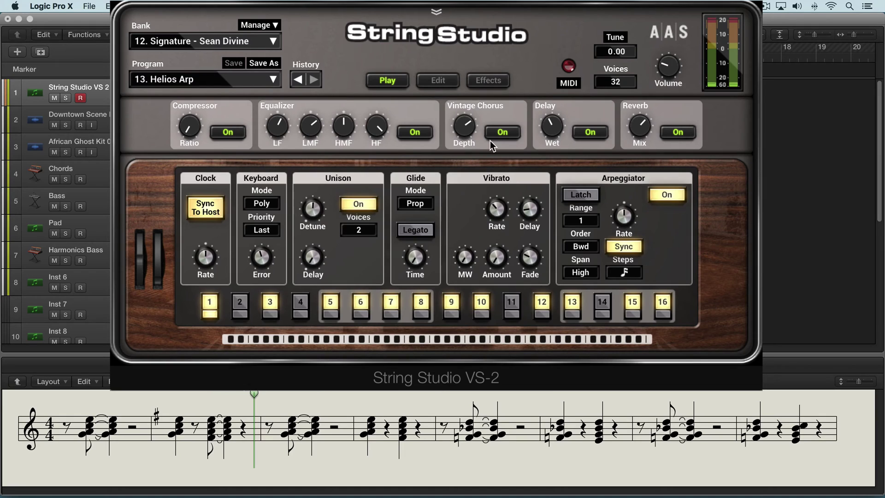
pyautogui.click(592, 131)
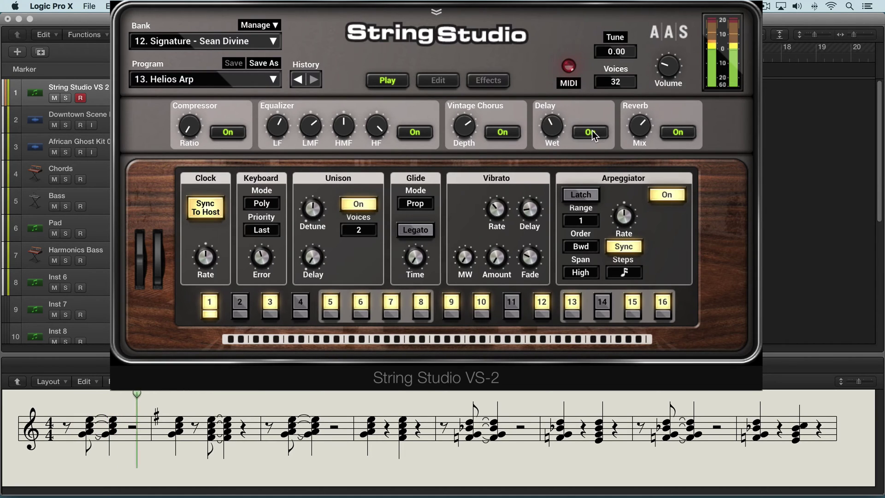
pyautogui.click(678, 132)
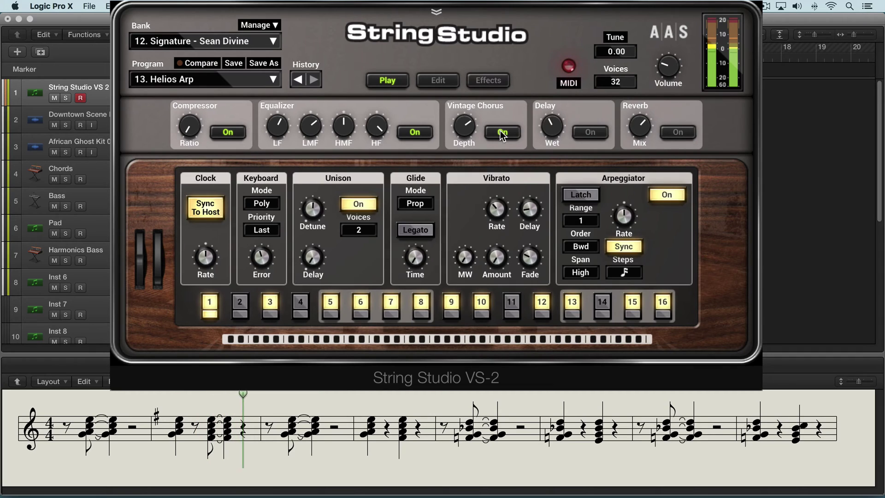
pyautogui.click(359, 203)
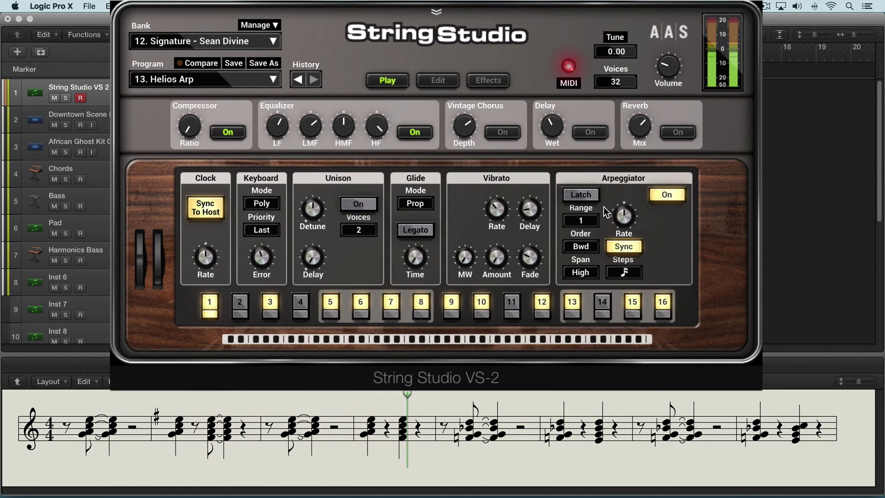
pyautogui.click(666, 195)
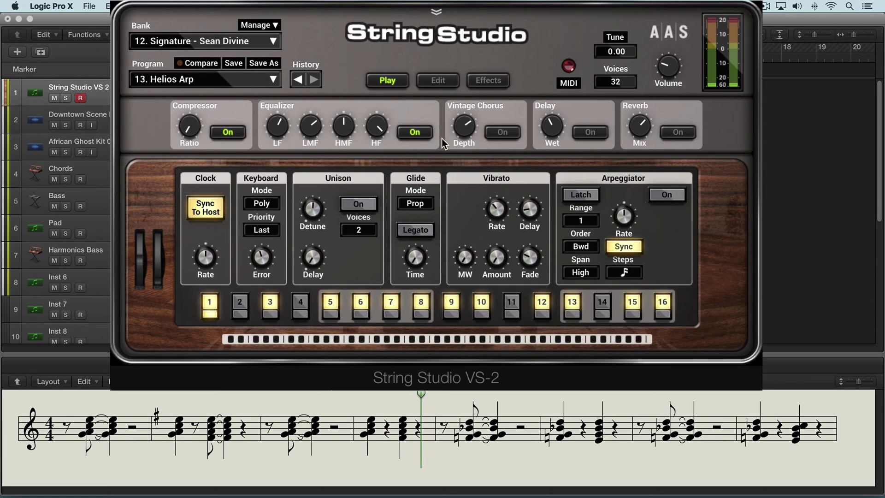
# - Show the exciter settings on the synth's edit page and raise the exciter's stiffness
pyautogui.click(441, 82)
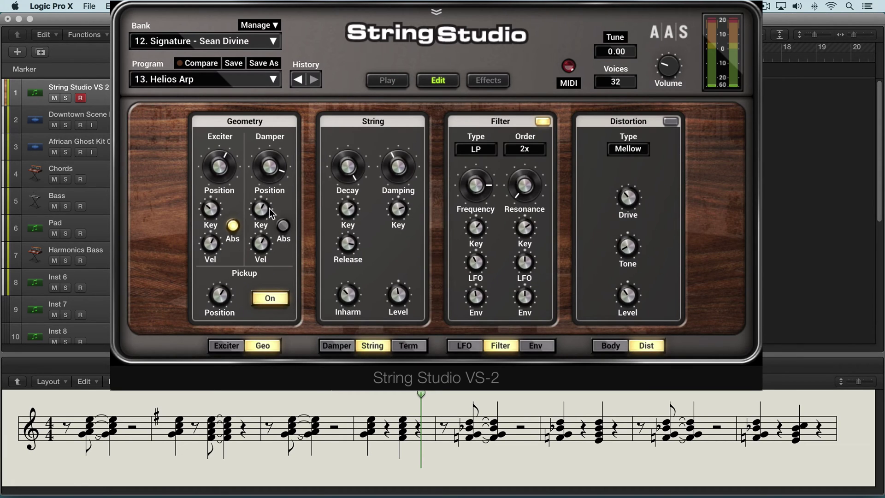
pyautogui.click(226, 346)
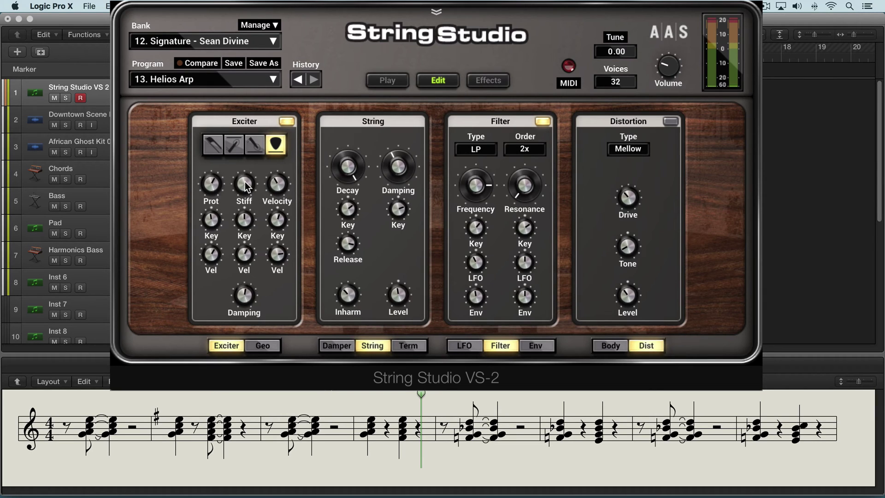
pyautogui.moveTo(245, 182); pyautogui.dragTo(244, 181)
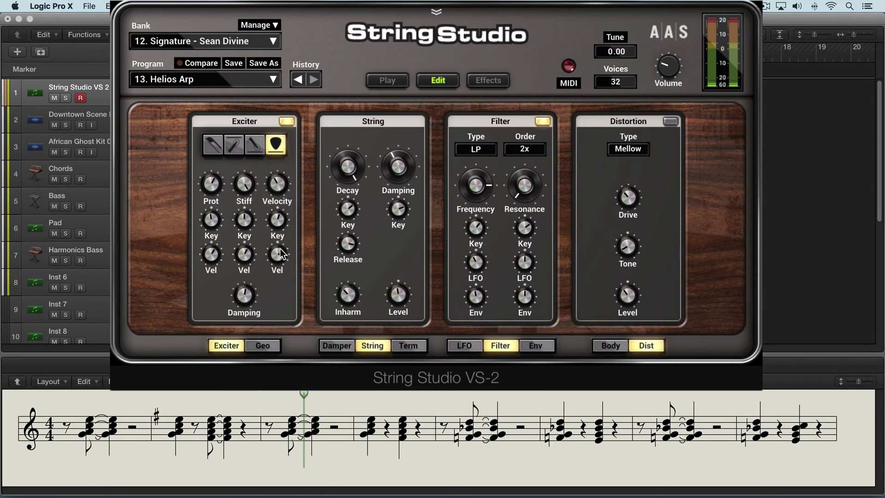
# - Show the geometry settings of the Helios Arp program and turn off the pickup
pyautogui.click(261, 346)
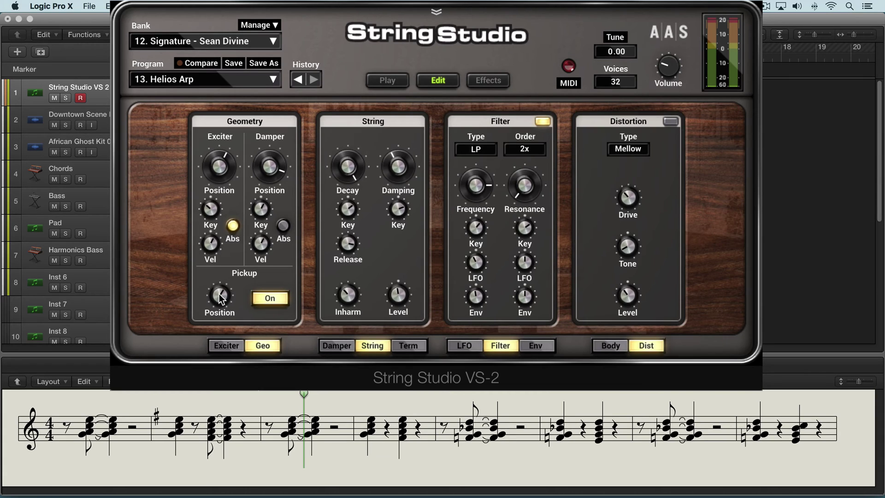
pyautogui.click(270, 300)
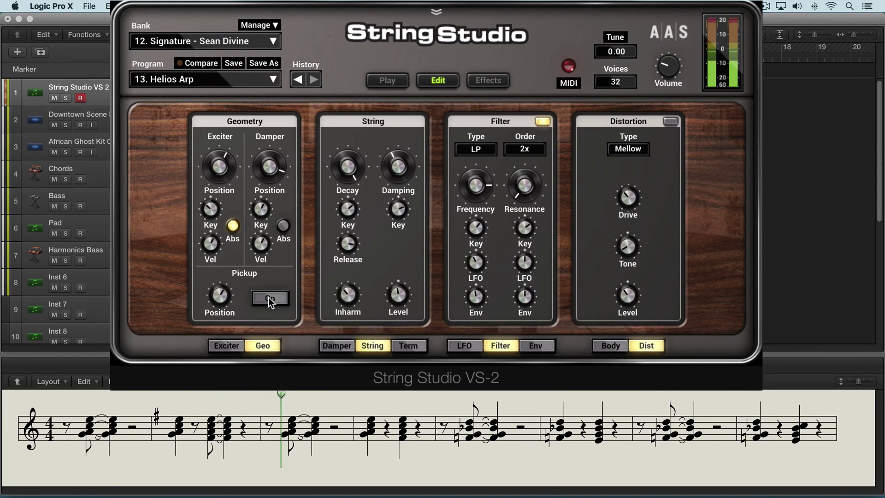
# - Turn the Helios Arp pickup back on, try out its position, and slightly lower the string's decay
pyautogui.click(270, 299)
pyautogui.moveTo(220, 295)
pyautogui.mouseDown()
pyautogui.moveTo(220, 319)
pyautogui.moveTo(220, 289)
pyautogui.mouseUp()
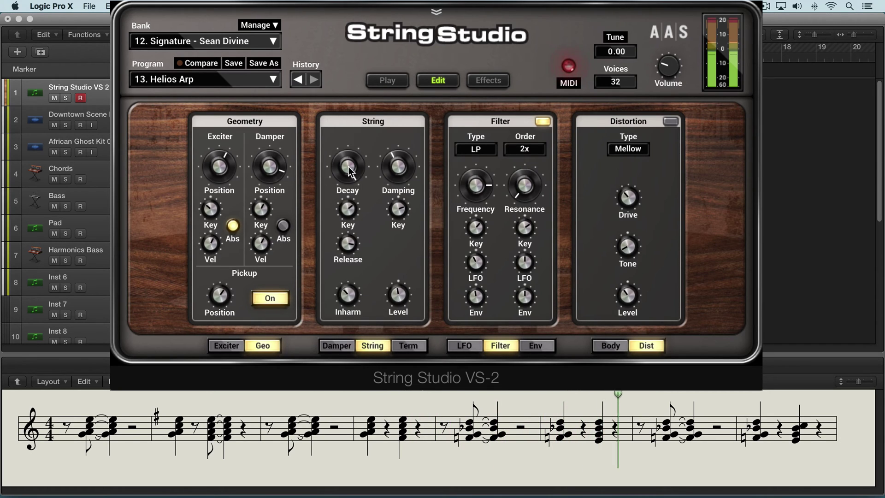
pyautogui.moveTo(348, 166); pyautogui.dragTo(348, 189)
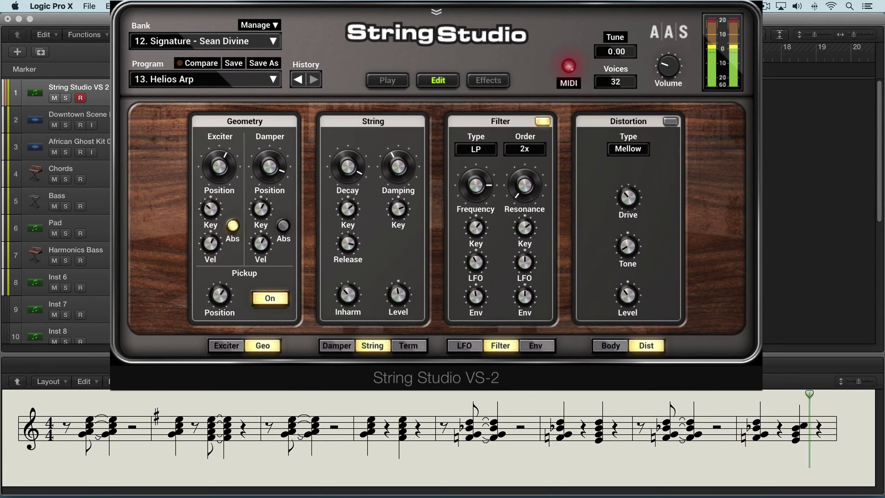
# - Show the damper settings, switch the damper's gated mode off and back on, and slightly raise its damping
pyautogui.click(337, 345)
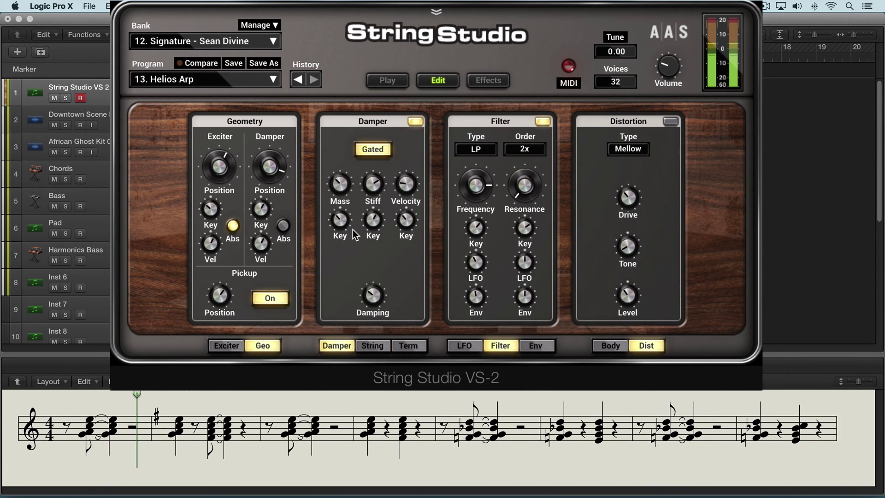
pyautogui.click(378, 150)
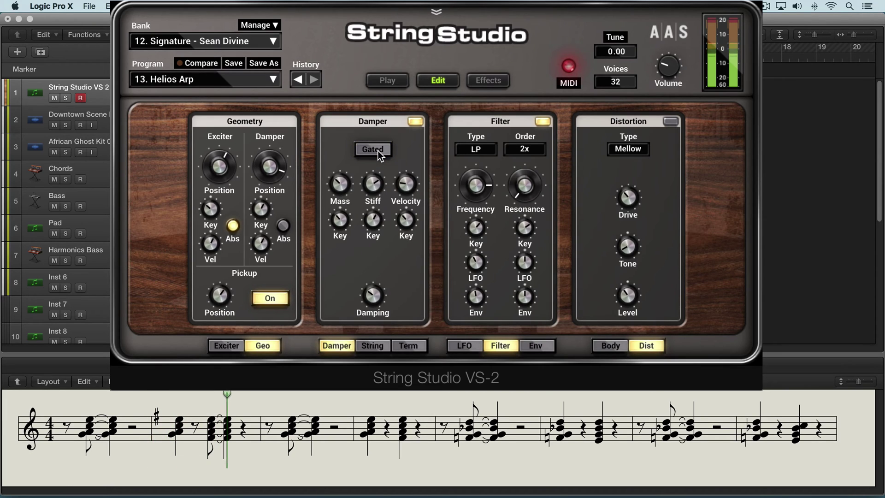
pyautogui.click(377, 150)
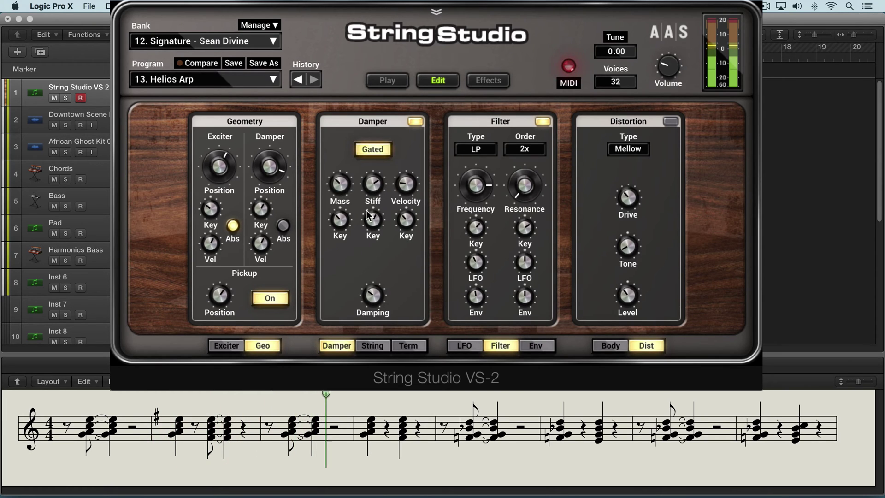
pyautogui.moveTo(371, 297)
pyautogui.mouseDown()
pyautogui.moveTo(371, 283)
pyautogui.moveTo(371, 293)
pyautogui.mouseUp()
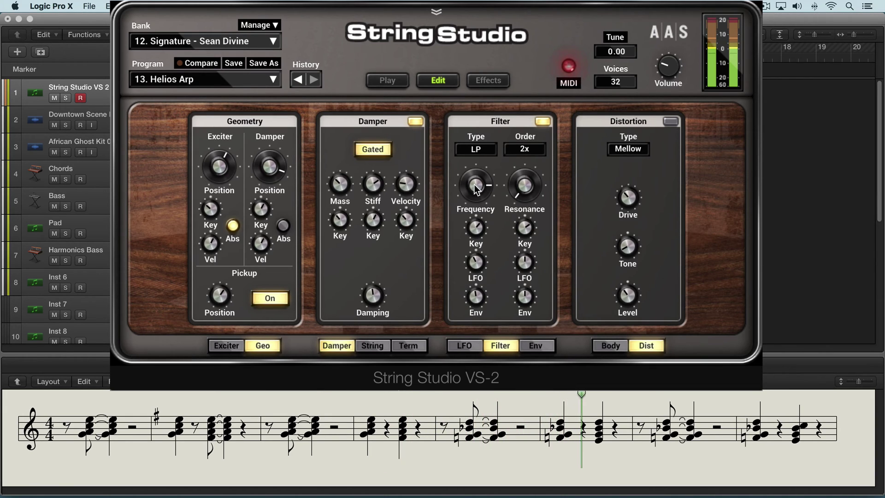
# - Sweep the low-pass filter's frequency up and back down, and try out the mix in the body settings
pyautogui.moveTo(477, 190); pyautogui.dragTo(480, 45)
pyautogui.moveTo(476, 190)
pyautogui.mouseDown()
pyautogui.moveTo(477, 228)
pyautogui.moveTo(476, 203)
pyautogui.mouseUp()
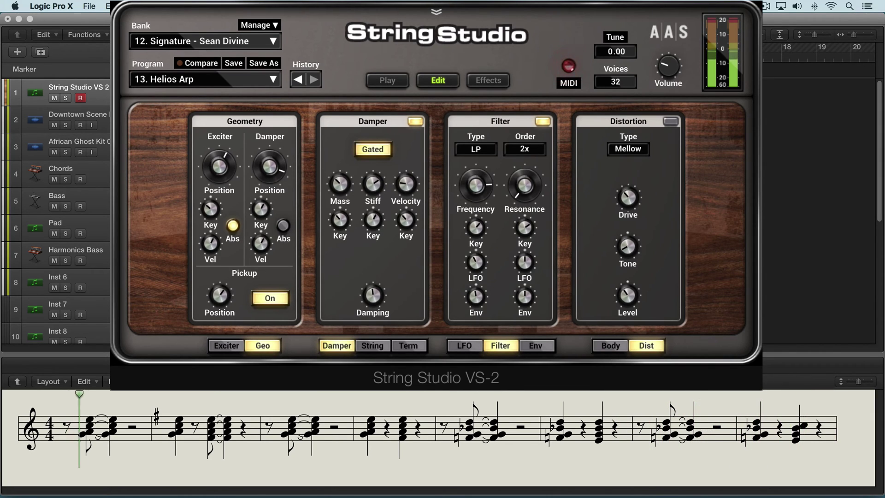
pyautogui.click(611, 345)
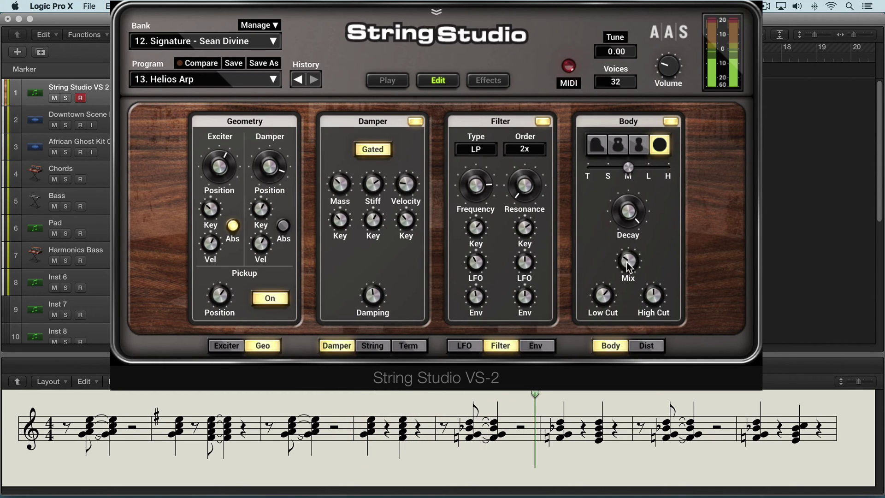
pyautogui.moveTo(626, 262)
pyautogui.mouseDown()
pyautogui.moveTo(627, 243)
pyautogui.moveTo(627, 261)
pyautogui.mouseUp()
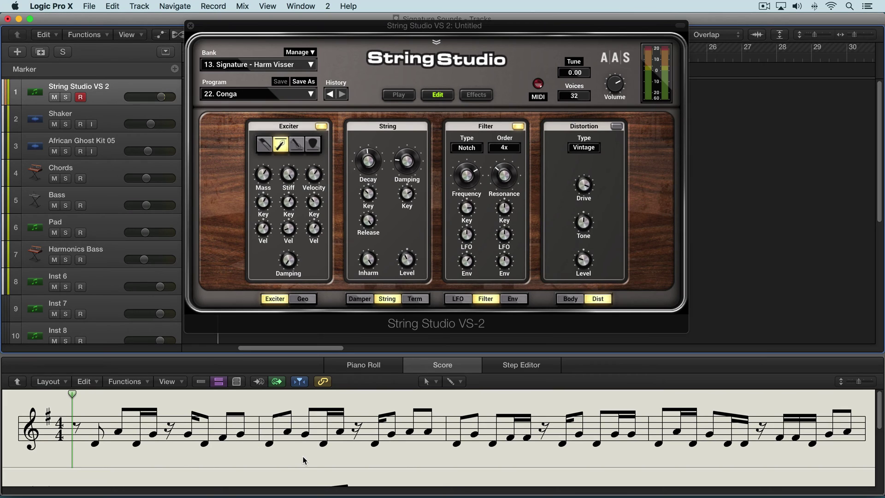
# - Play the song with the String Studio VS 2 track soloed, and try out the Conga exciter's damping and stiffness
pyautogui.press('space')
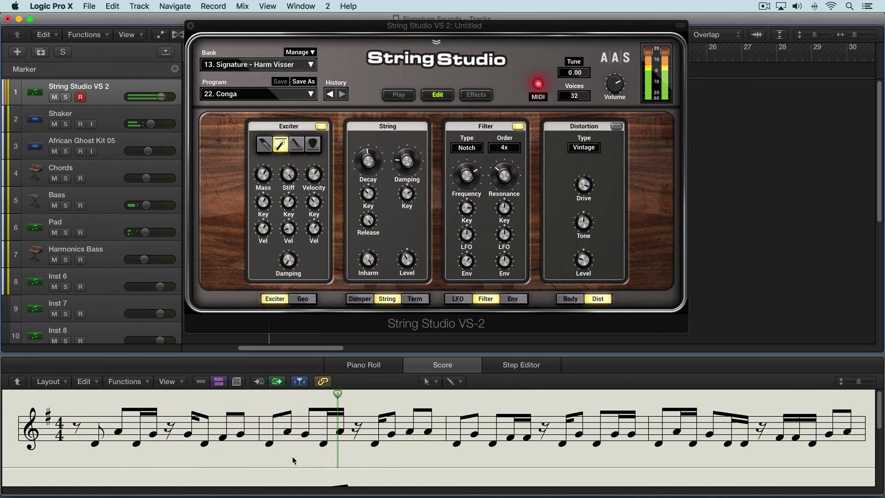
pyautogui.click(65, 97)
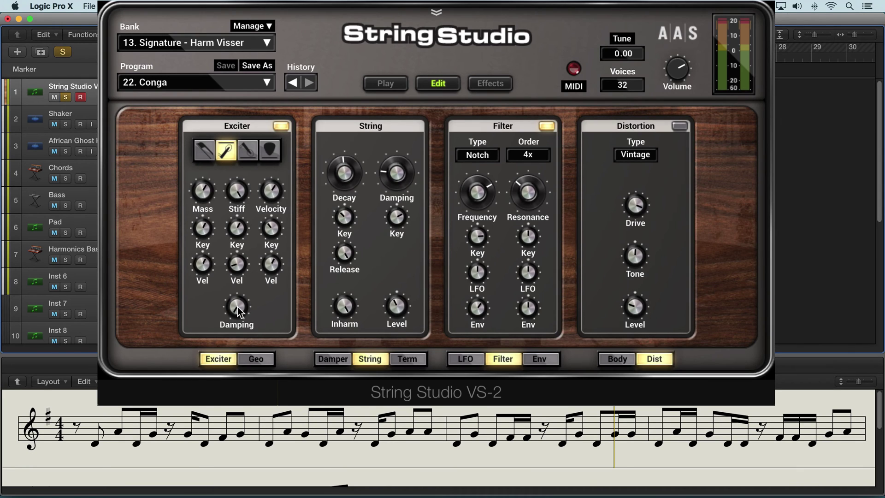
pyautogui.moveTo(237, 307); pyautogui.dragTo(230, 136)
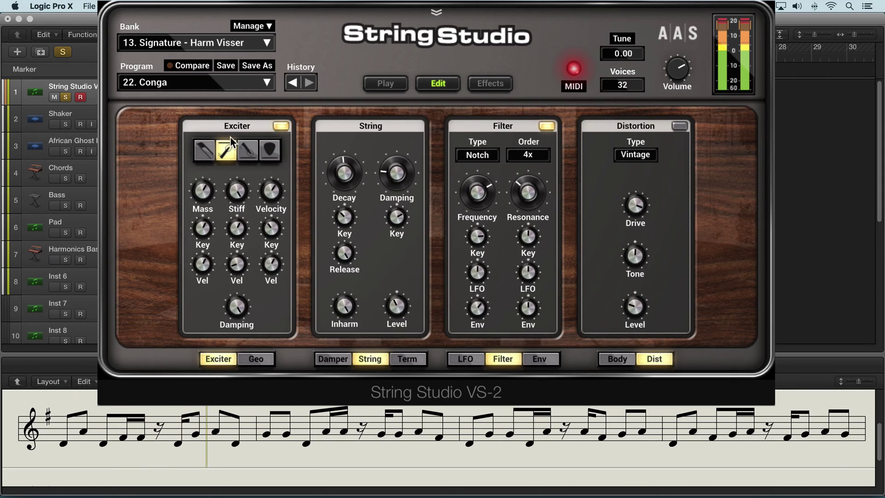
pyautogui.moveTo(253, 311); pyautogui.dragTo(253, 405)
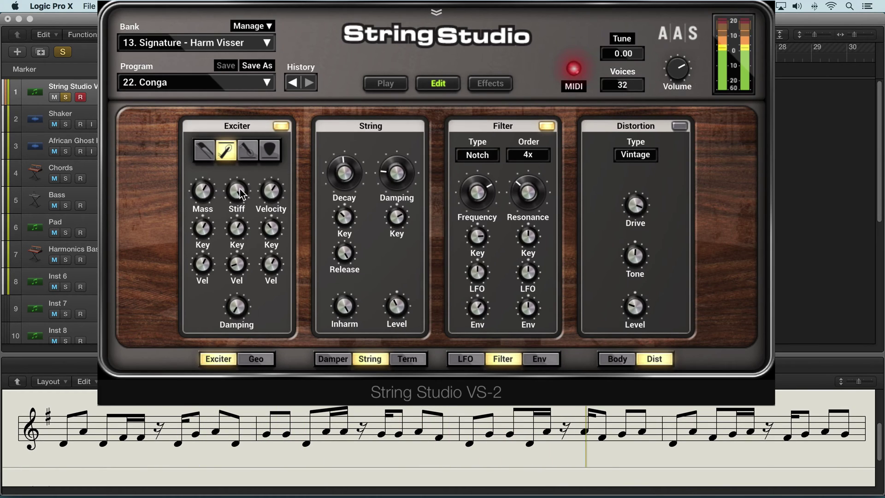
pyautogui.moveTo(240, 193)
pyautogui.mouseDown()
pyautogui.moveTo(240, 180)
pyautogui.moveTo(240, 221)
pyautogui.moveTo(240, 180)
pyautogui.moveTo(233, 192)
pyautogui.mouseUp()
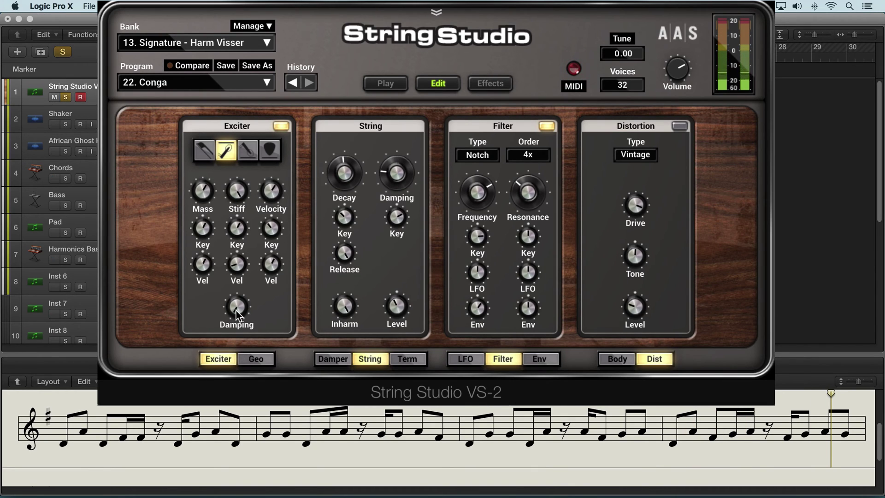
# - Show the Conga program's geometry settings, switch the pickup off and back on, and adjust the pickup's position
pyautogui.click(260, 362)
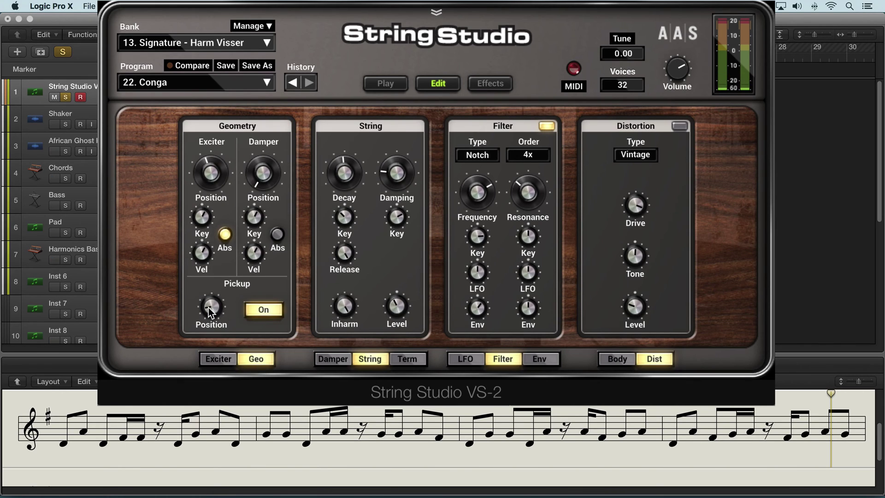
pyautogui.click(261, 309)
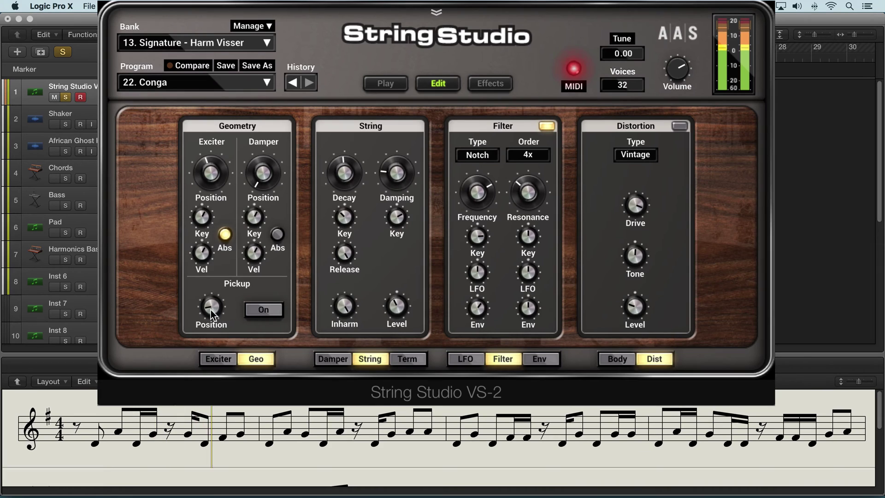
pyautogui.click(264, 310)
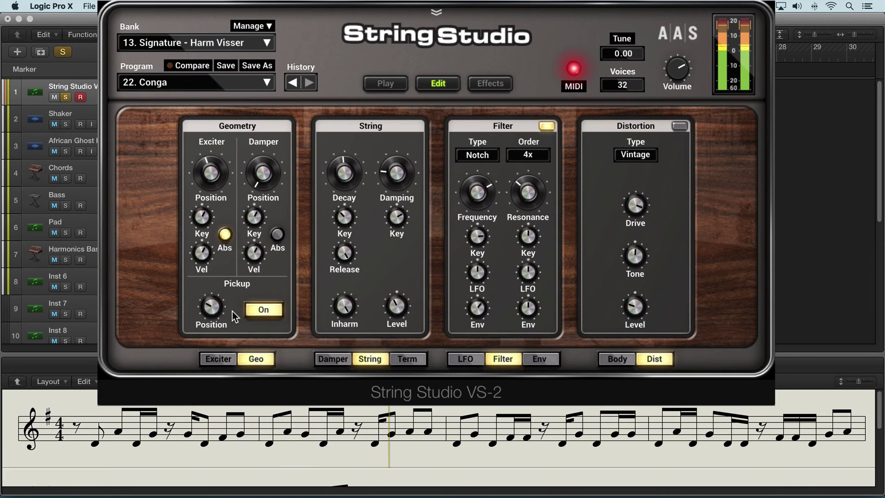
pyautogui.moveTo(217, 308); pyautogui.dragTo(223, 281)
pyautogui.moveTo(211, 317); pyautogui.dragTo(211, 316)
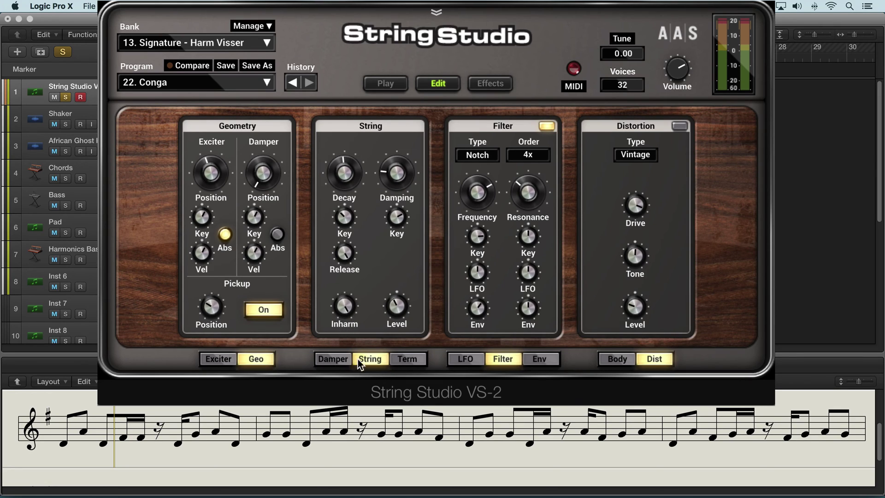
# - Show the string termination settings, sweep the finger mass up and back down, and try out the finger stiffness
pyautogui.click(408, 359)
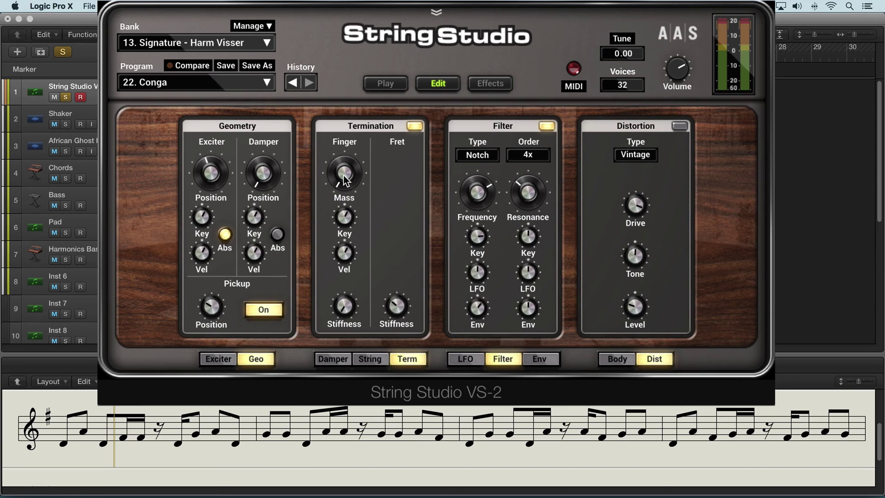
pyautogui.moveTo(344, 174); pyautogui.dragTo(344, 129)
pyautogui.moveTo(344, 173); pyautogui.dragTo(344, 221)
pyautogui.moveTo(339, 310)
pyautogui.mouseDown()
pyautogui.moveTo(339, 288)
pyautogui.moveTo(339, 311)
pyautogui.mouseUp()
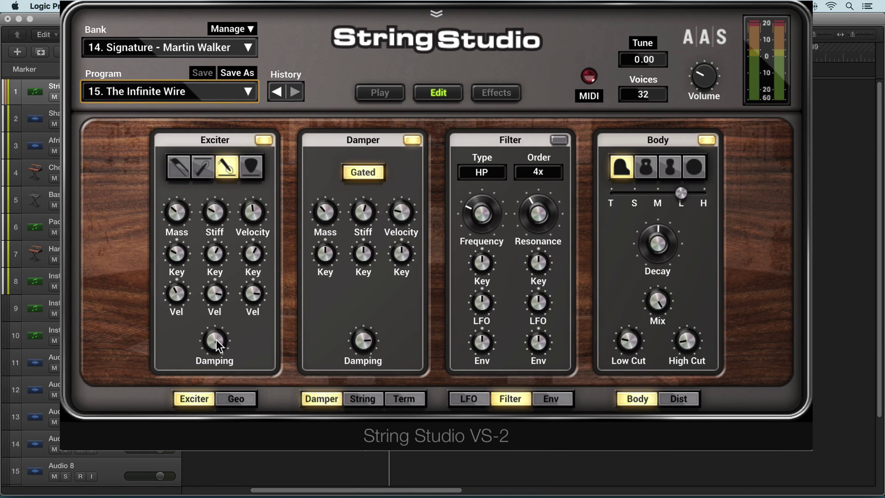
# - Try out the exciter's damping on The Infinite Wire program, and switch the damper's gated mode off and back on
pyautogui.moveTo(217, 339); pyautogui.dragTo(217, 338)
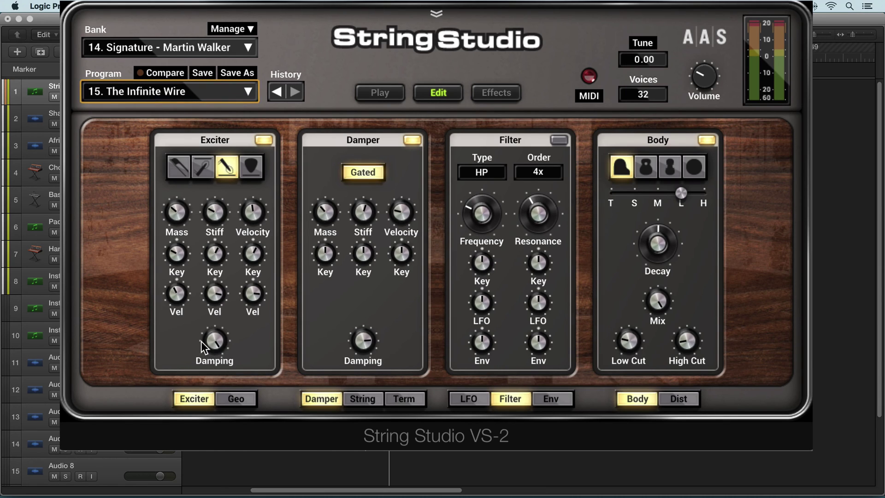
pyautogui.moveTo(217, 336); pyautogui.dragTo(217, 334)
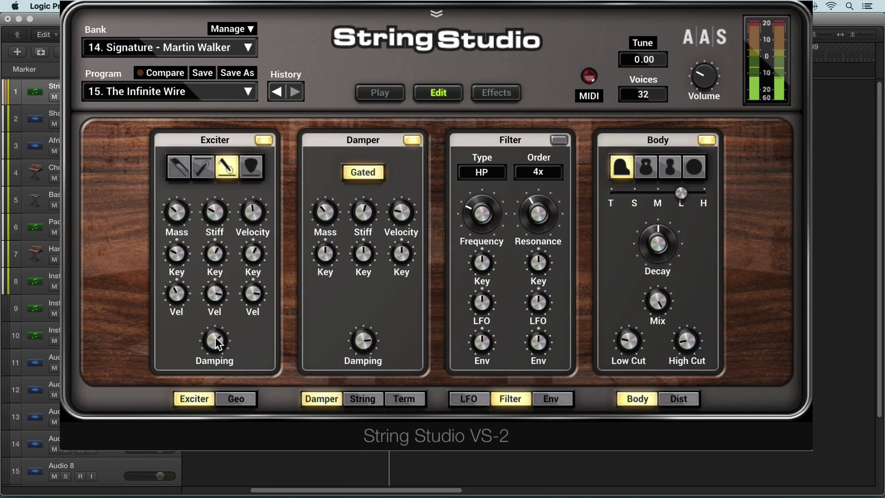
pyautogui.moveTo(215, 336); pyautogui.dragTo(215, 349)
pyautogui.moveTo(215, 339); pyautogui.dragTo(226, 140)
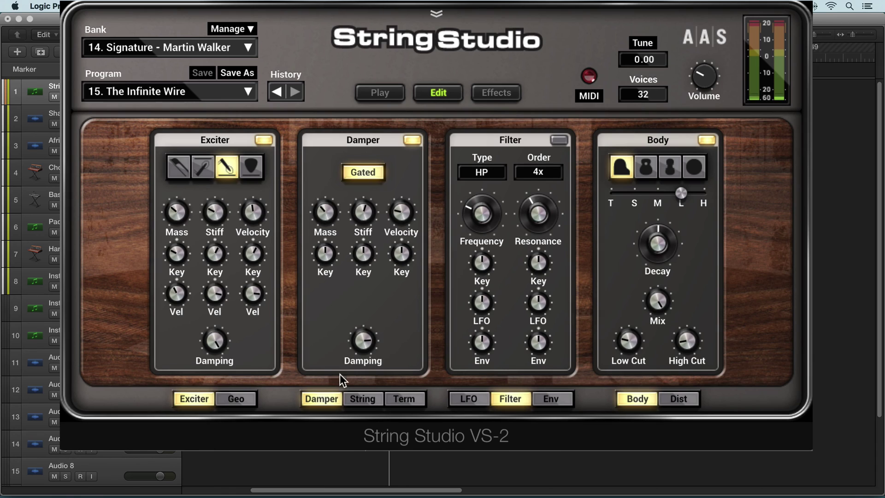
pyautogui.click(362, 173)
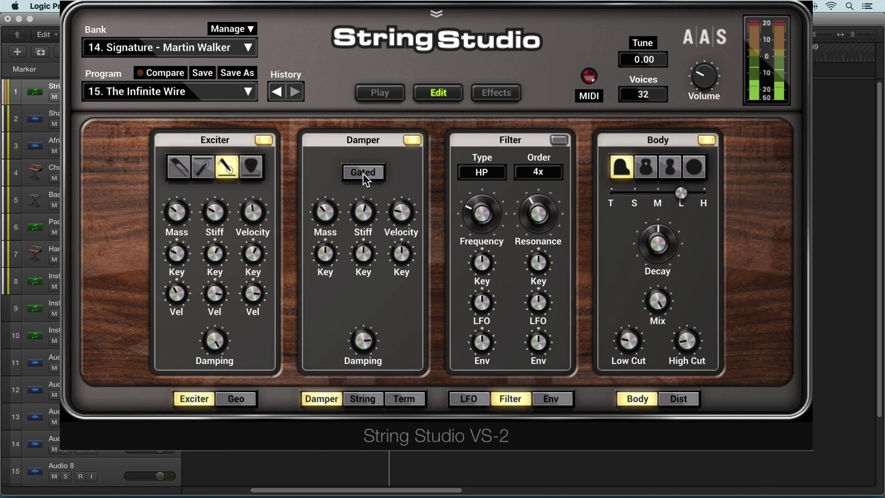
pyautogui.click(363, 173)
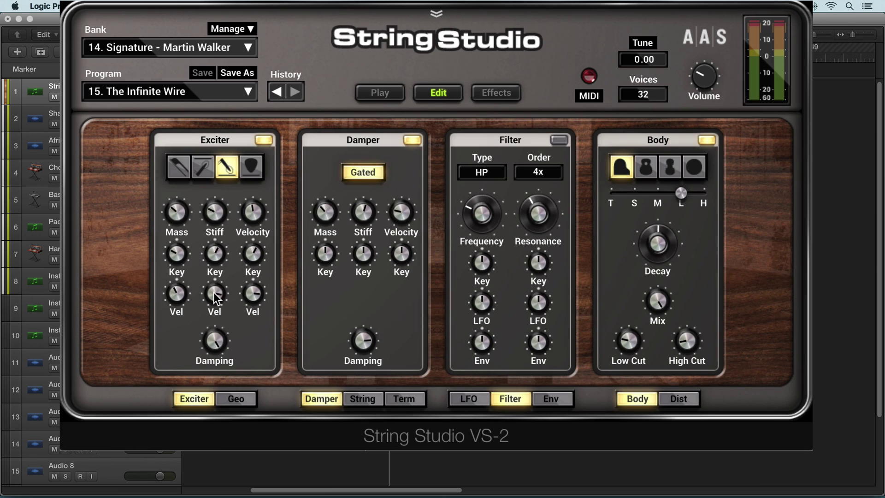
# - Vary the velocity modulation of the exciter's stiffness up and down, and adjust the velocity modulation of the exciter's velocity
pyautogui.moveTo(214, 292); pyautogui.dragTo(214, 272)
pyautogui.moveTo(219, 94)
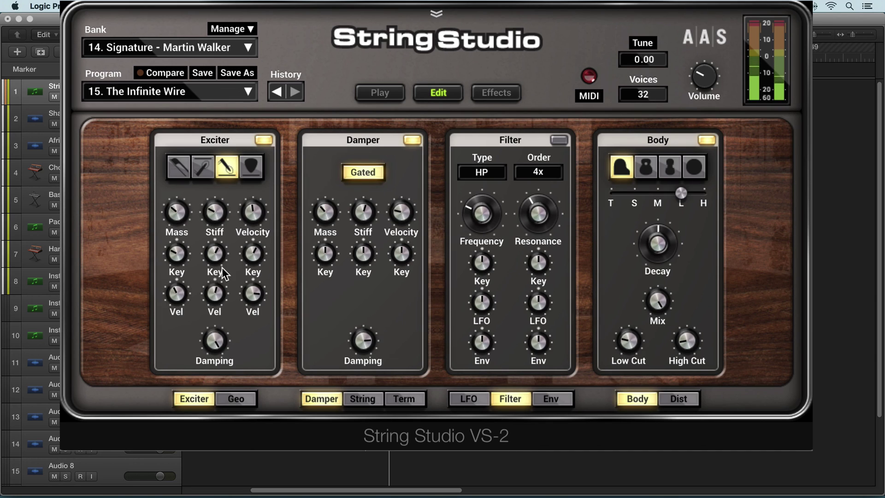
pyautogui.moveTo(220, 291); pyautogui.dragTo(219, 317)
pyautogui.moveTo(214, 294); pyautogui.dragTo(214, 86)
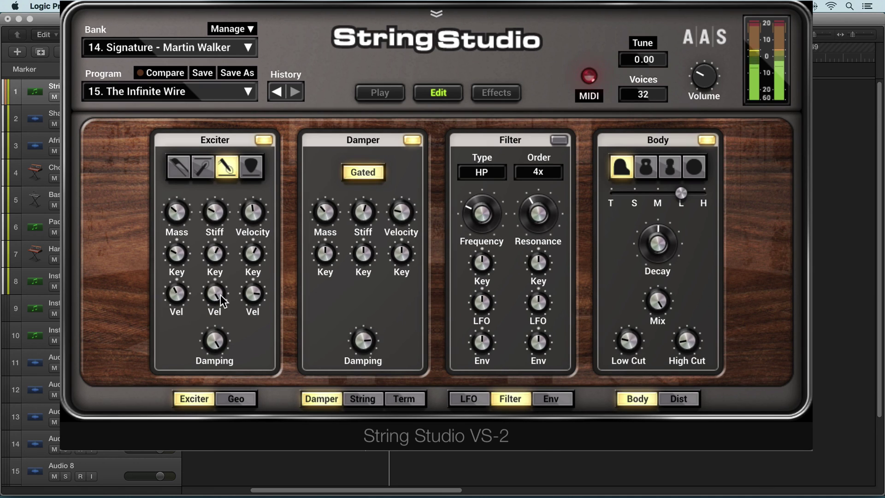
pyautogui.moveTo(215, 291); pyautogui.dragTo(214, 351)
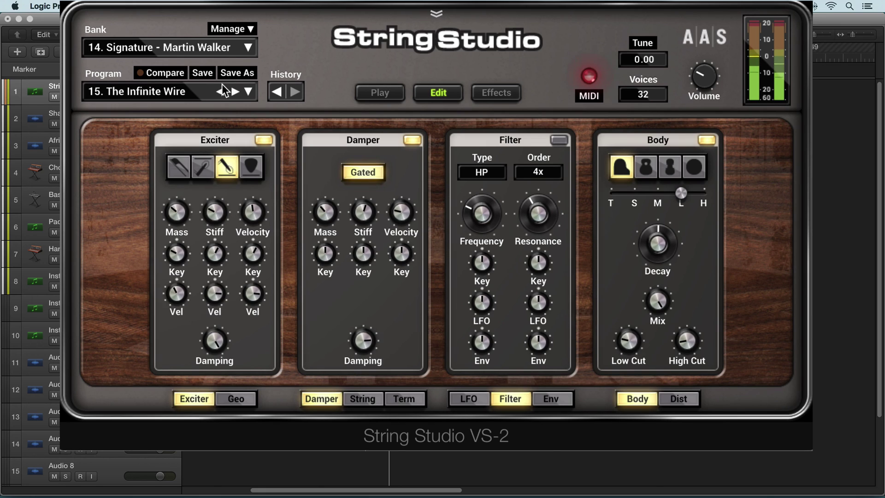
pyautogui.moveTo(212, 290); pyautogui.dragTo(212, 304)
pyautogui.moveTo(233, 85)
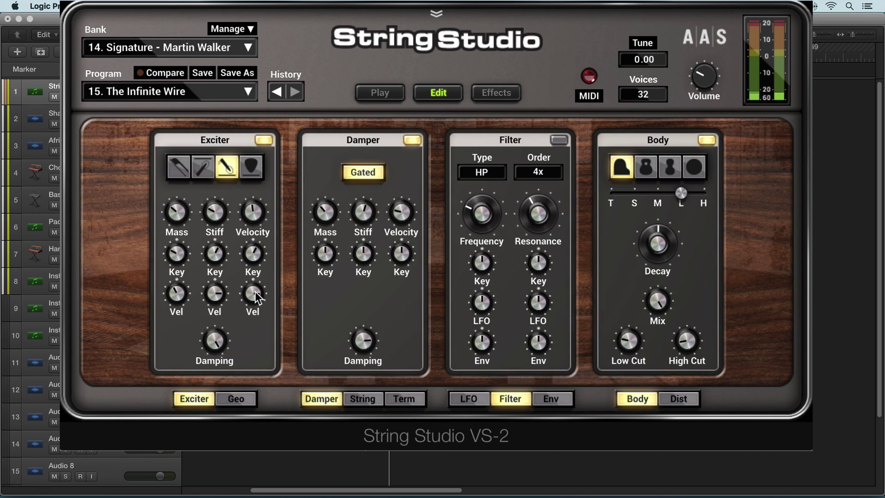
pyautogui.moveTo(256, 298); pyautogui.dragTo(256, 320)
pyautogui.moveTo(253, 292); pyautogui.dragTo(253, 287)
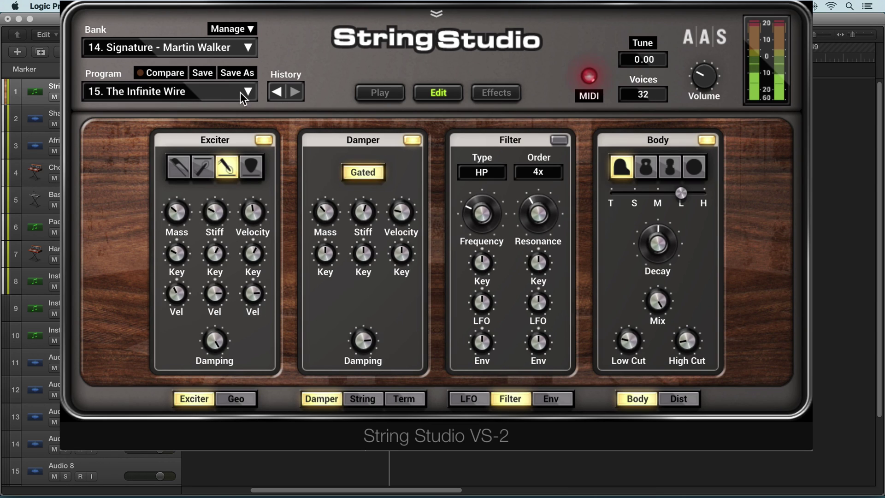